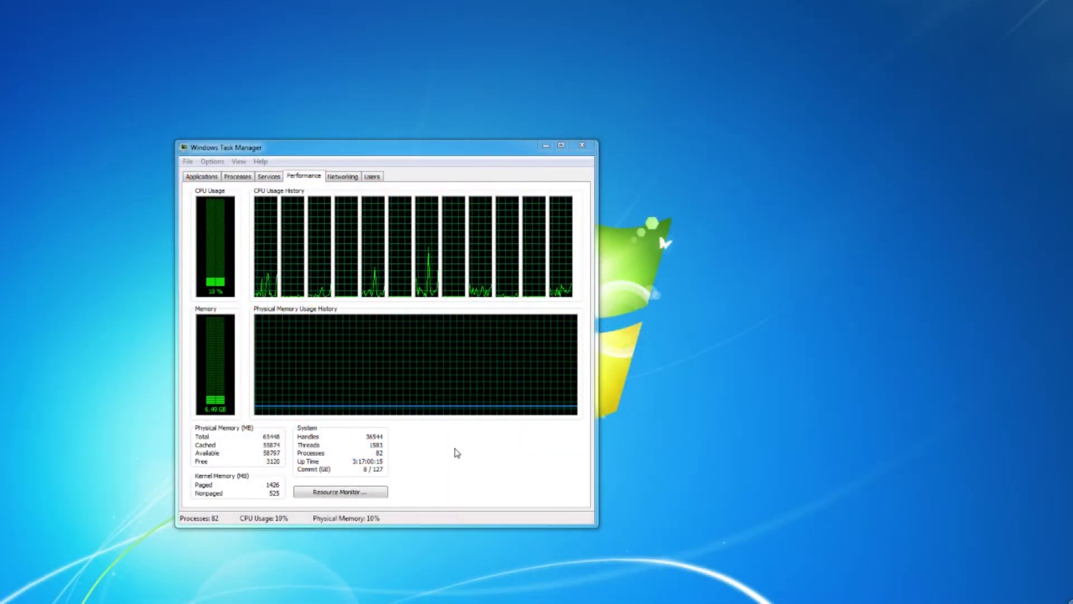
- Start Resource Monitor from the Resource Monitor button on Task Manager's Performance tab
click(366, 493)
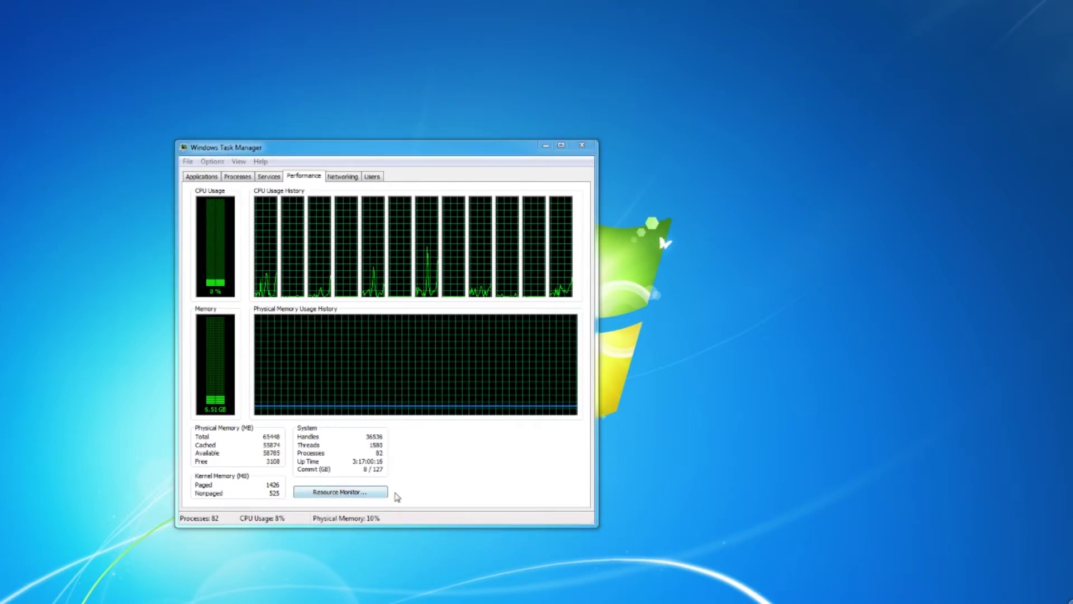
click(366, 493)
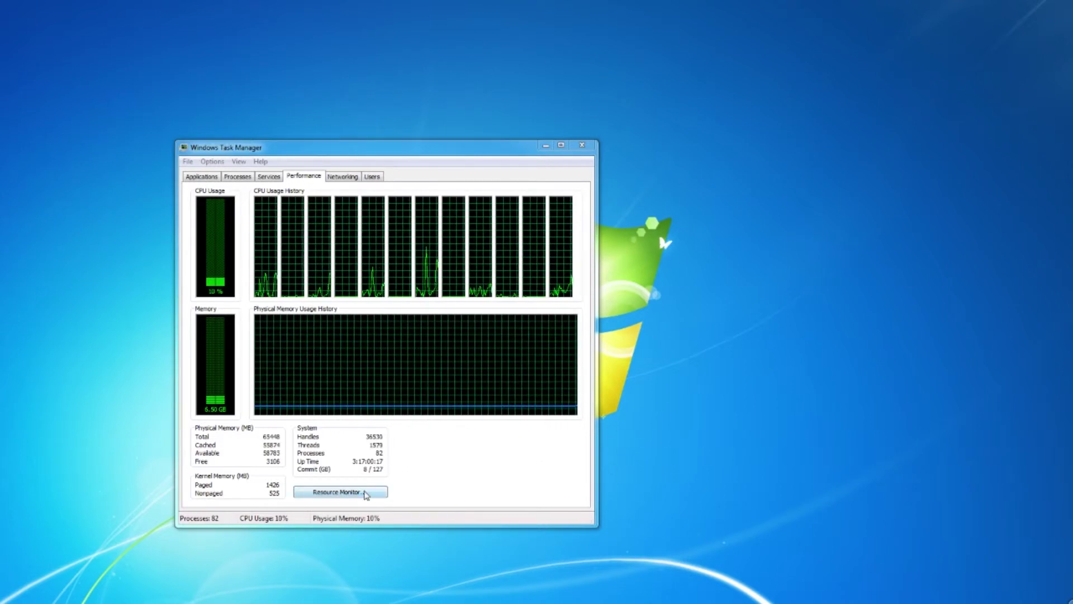
click(366, 495)
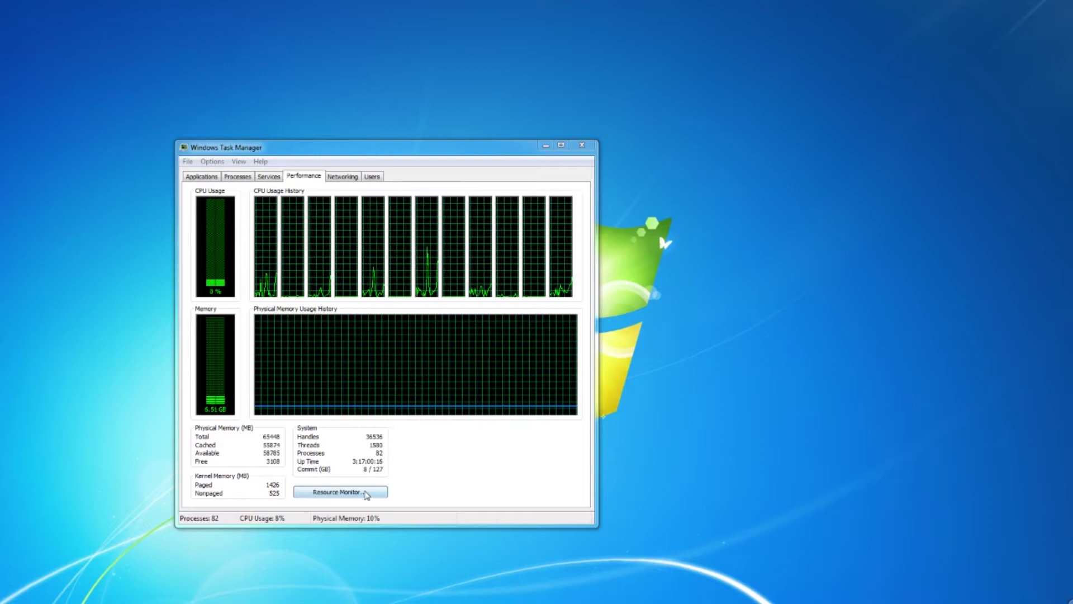
click(365, 492)
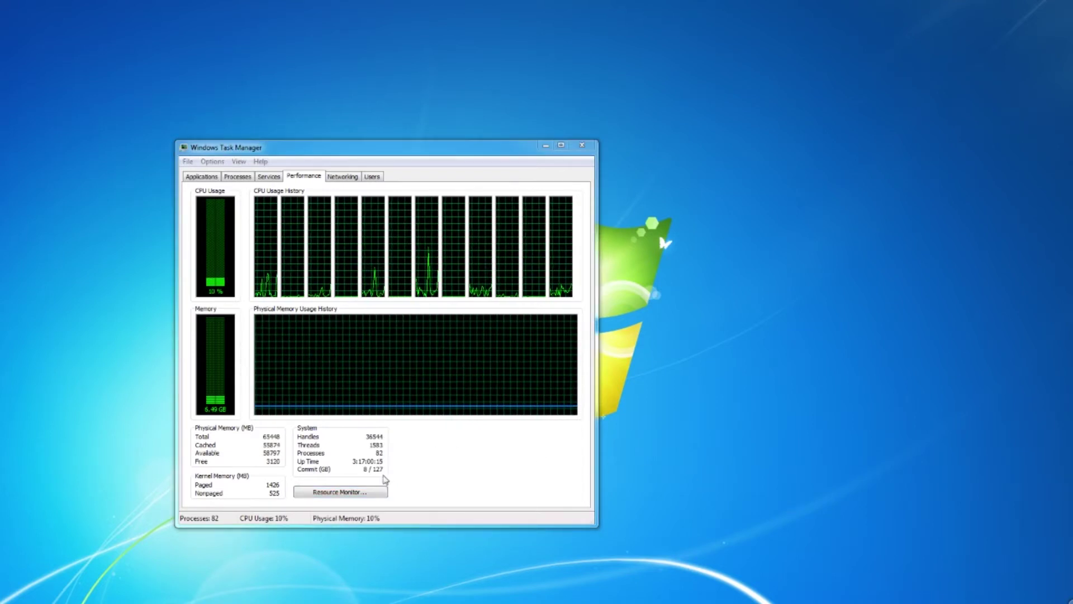
click(366, 495)
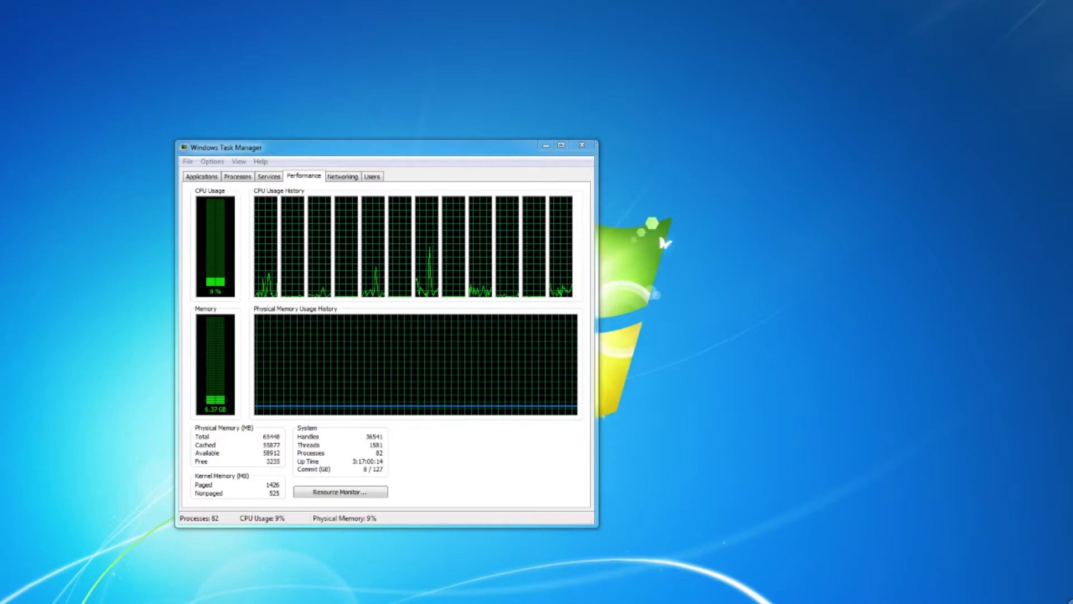
click(364, 493)
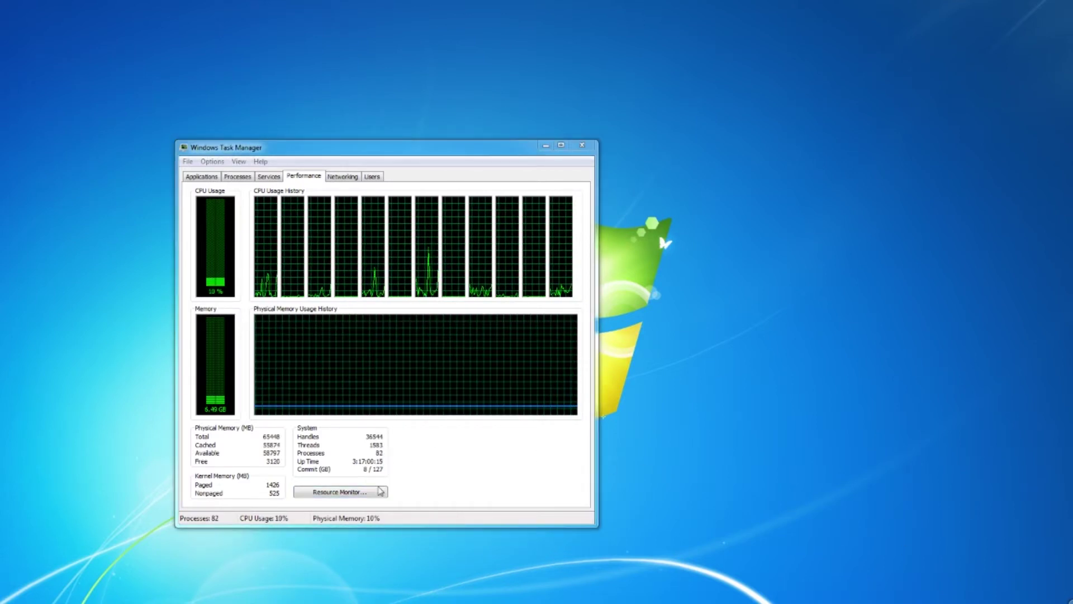
click(338, 492)
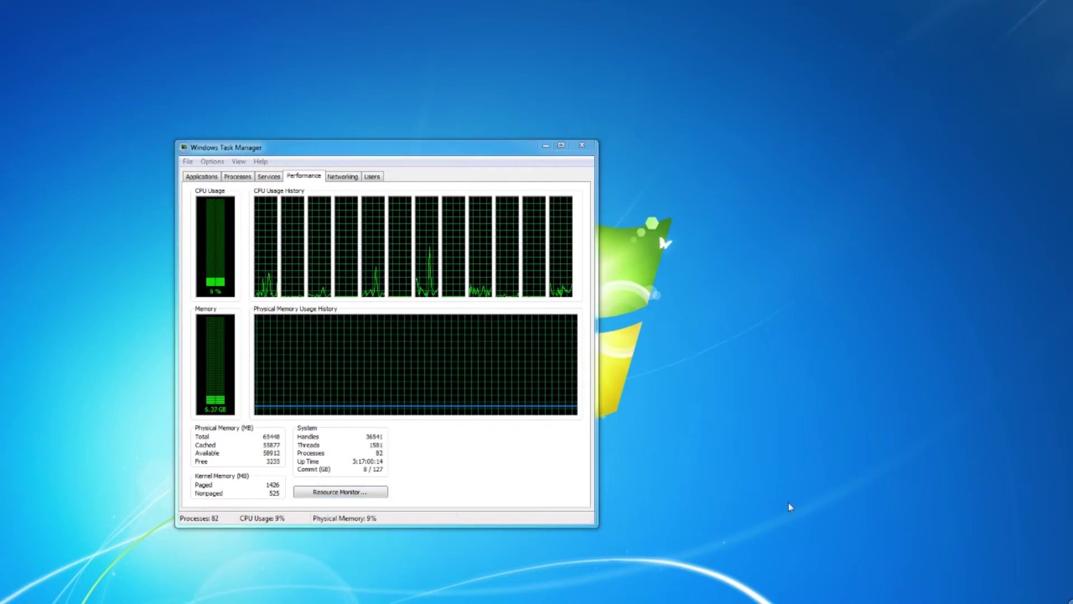
click(365, 492)
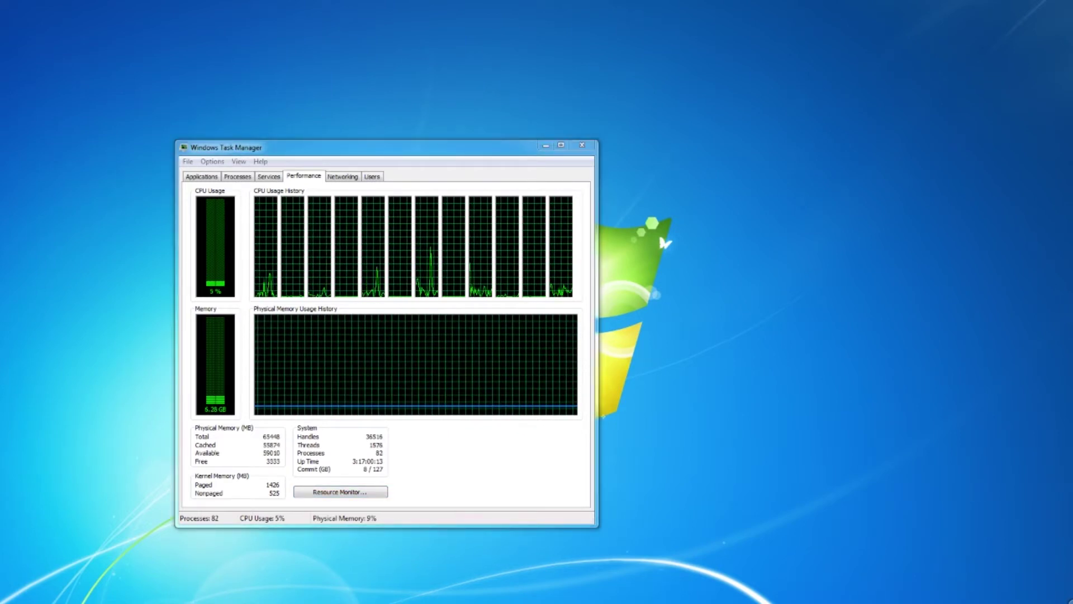
click(366, 494)
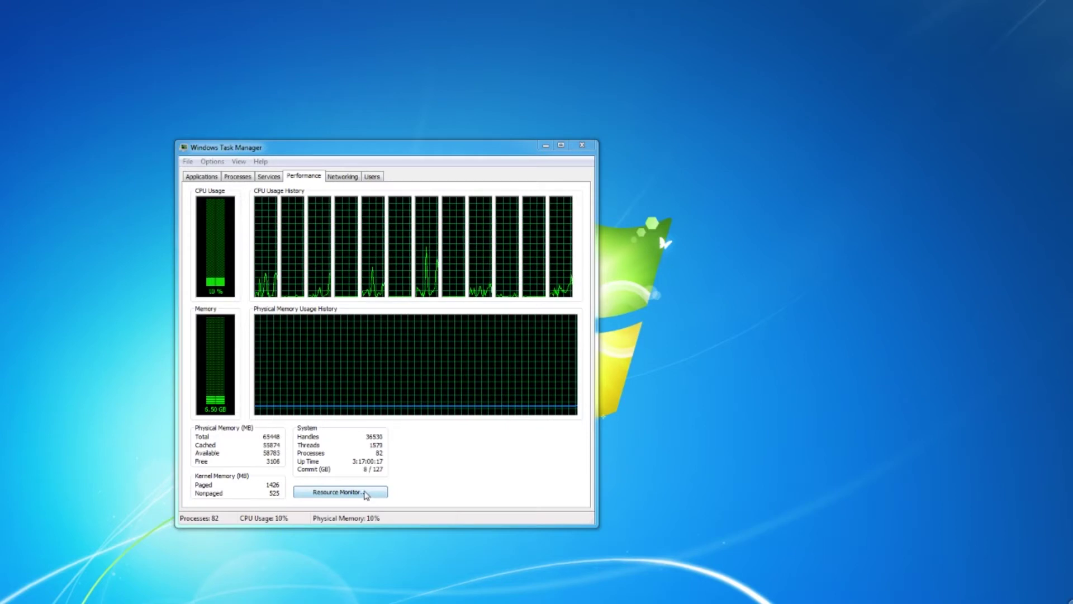
click(366, 496)
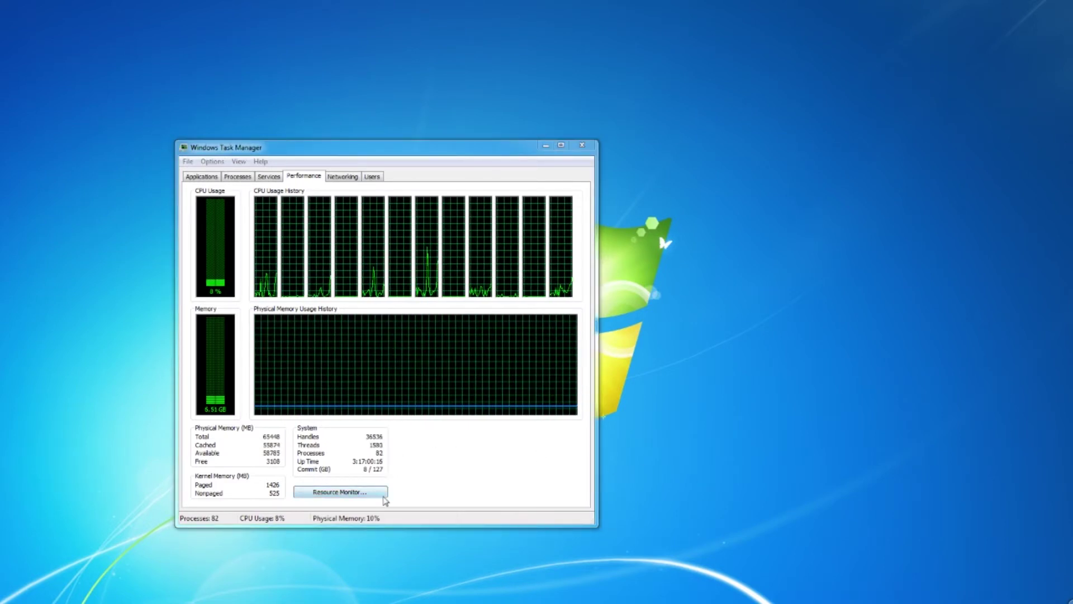
click(366, 493)
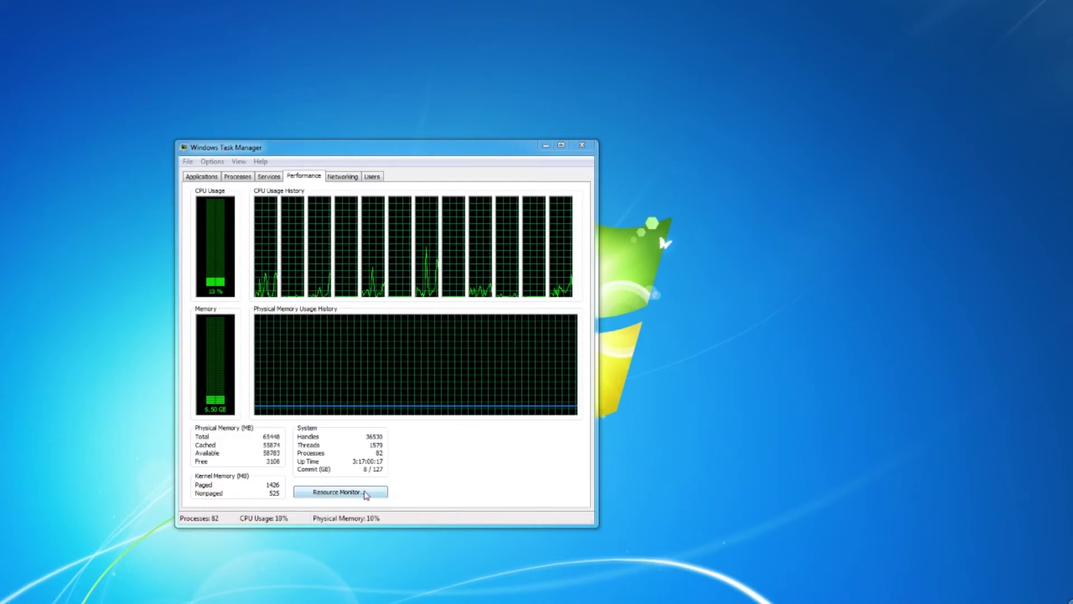
click(365, 492)
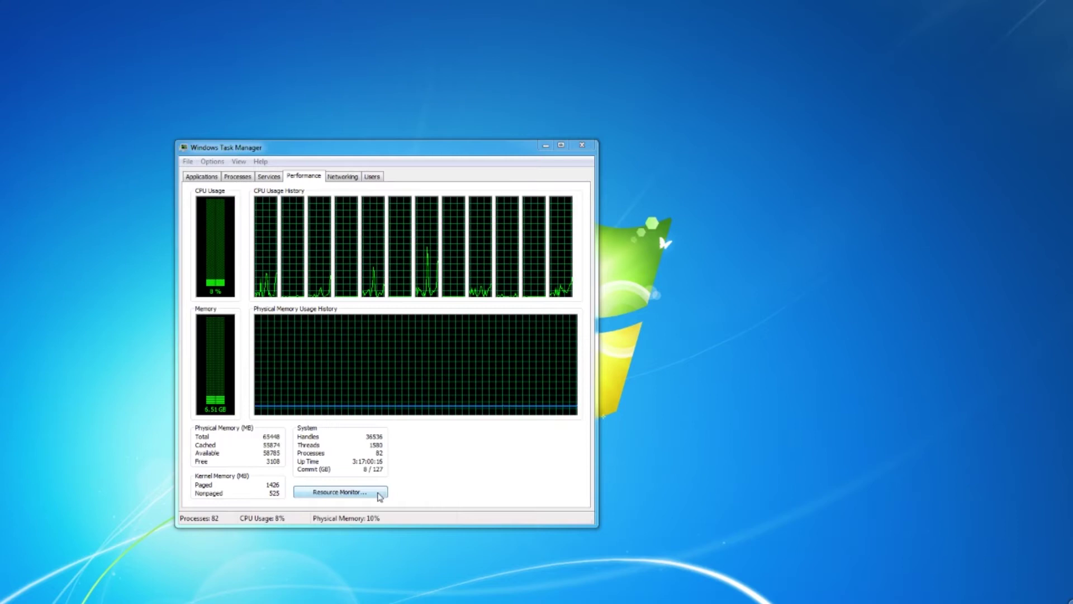
click(365, 492)
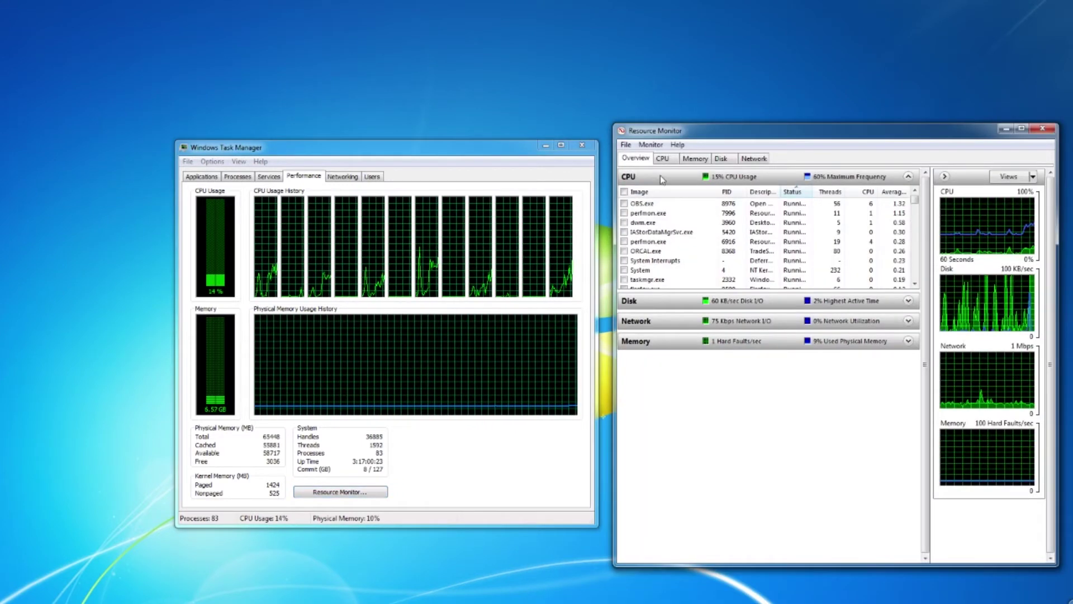
- Switch Resource Monitor to the CPU tab and scroll through the per-core graphs to spot parked cores
click(663, 160)
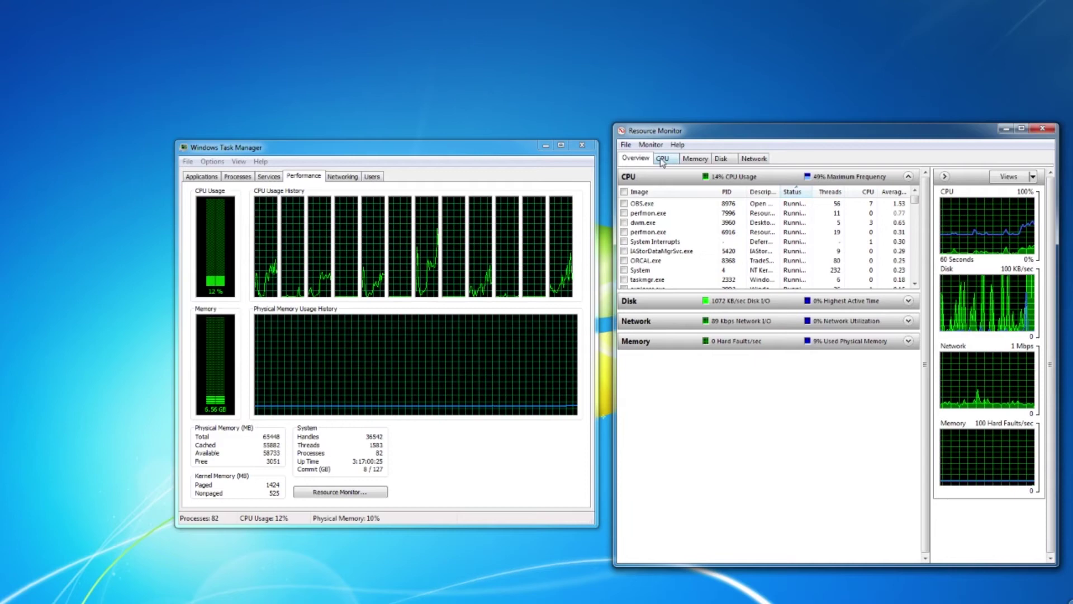
click(706, 159)
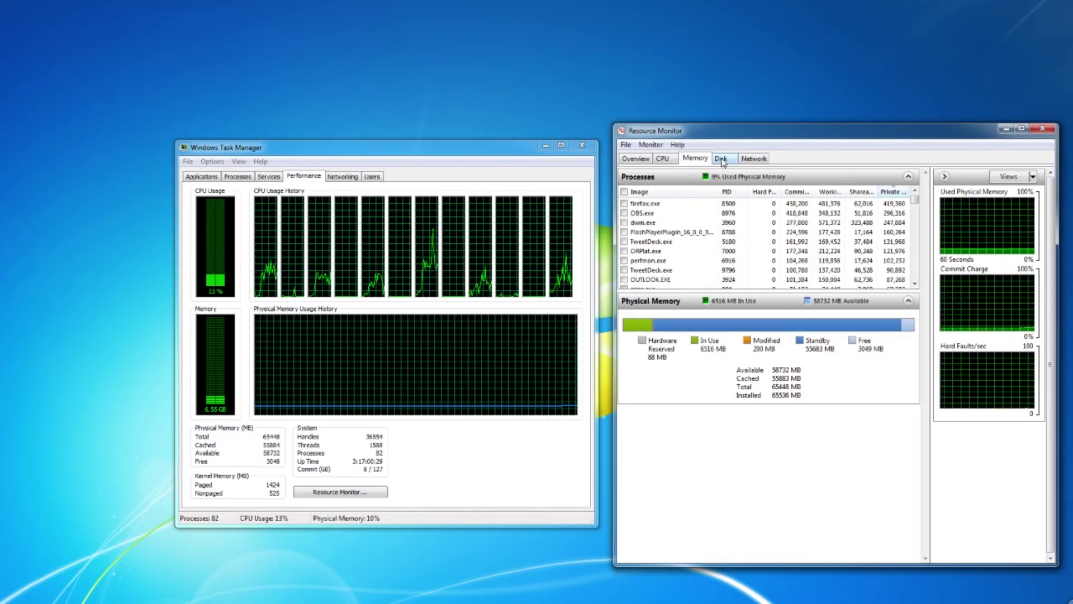
click(676, 160)
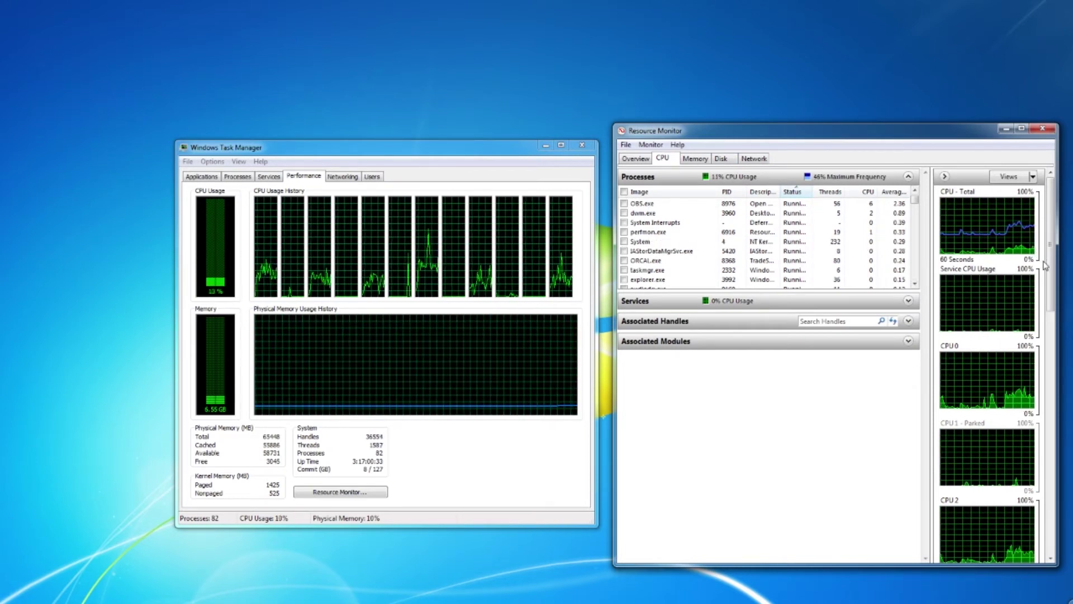
drag(1047, 268, 1043, 406)
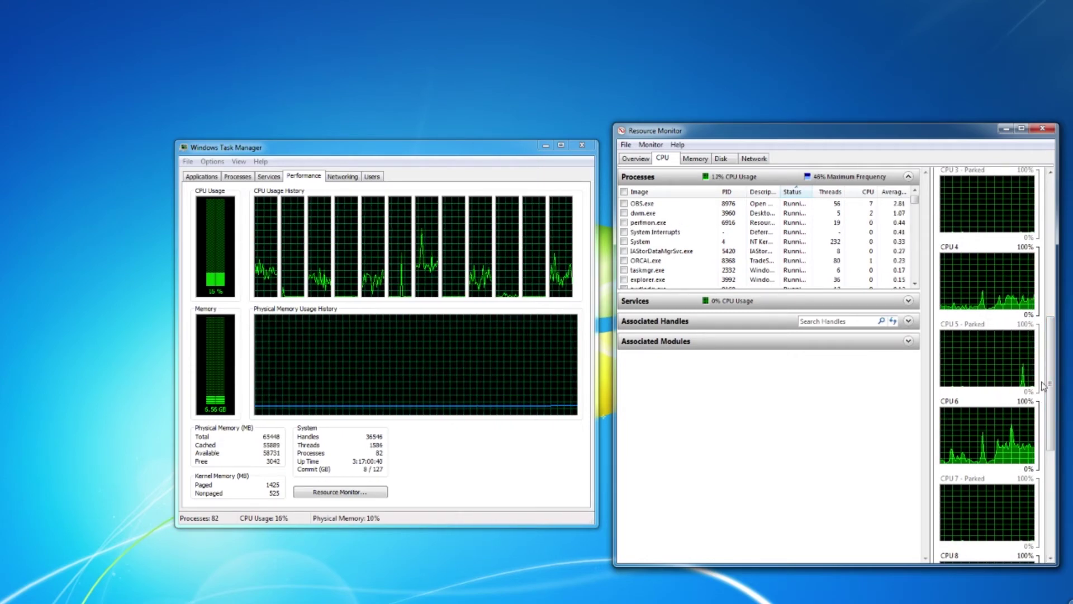
drag(1050, 386, 1054, 482)
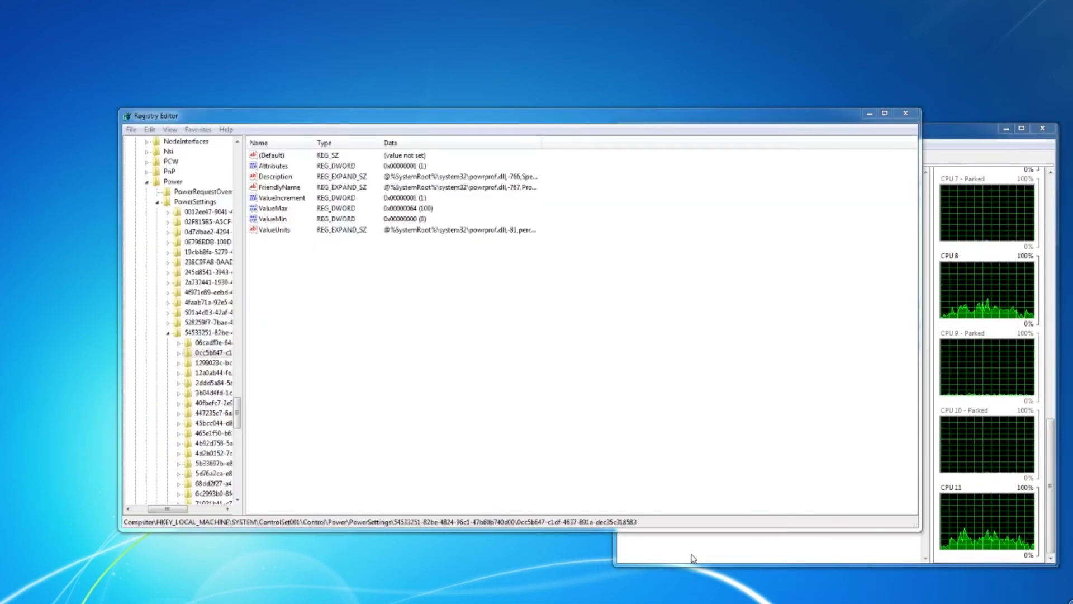
- Search the registry for the core-parking key GUID, landing on its ControlSet002 copy
click(533, 422)
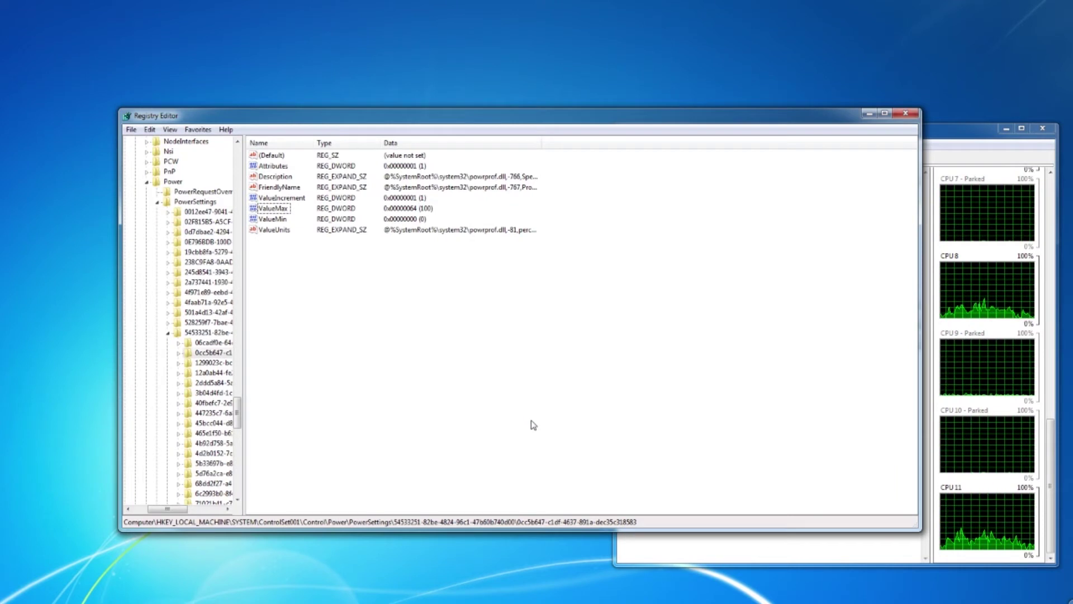
key(ctrl+f)
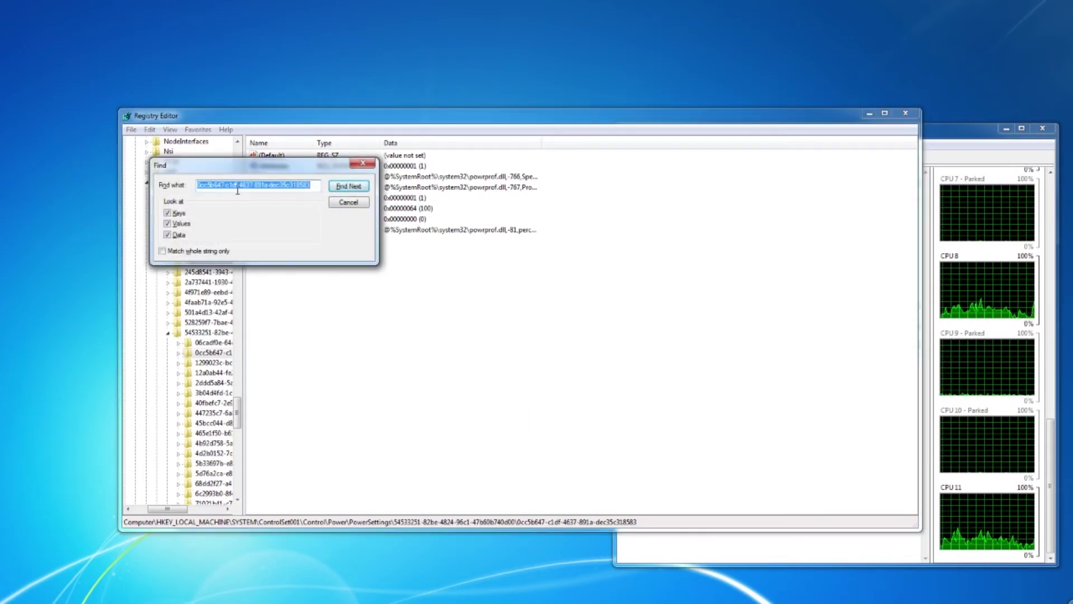
click(353, 186)
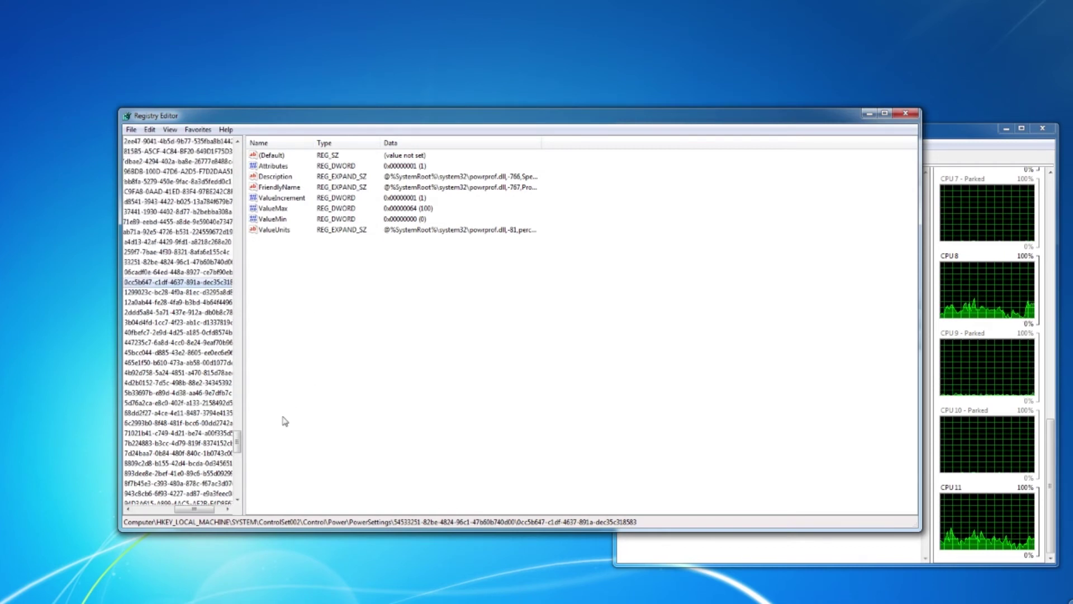
mouse_move(196, 509)
mouse_down()
mouse_move(172, 512)
mouse_move(211, 510)
mouse_up()
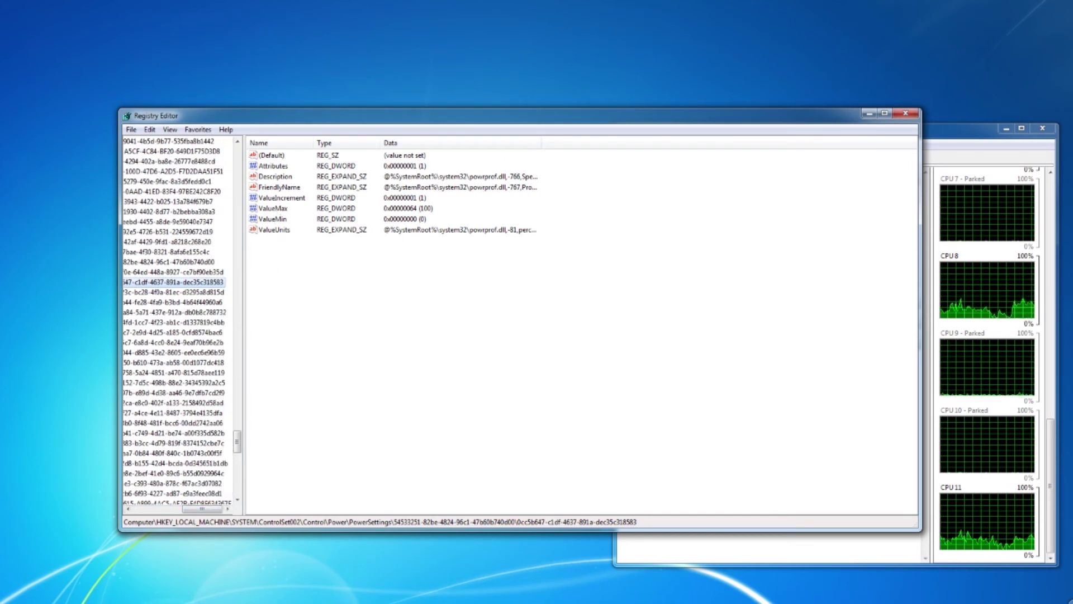
- Change ValueMax to 0 and keep ValueMin at 0 in the ControlSet002 core-parking key
click(273, 209)
double_click(272, 209)
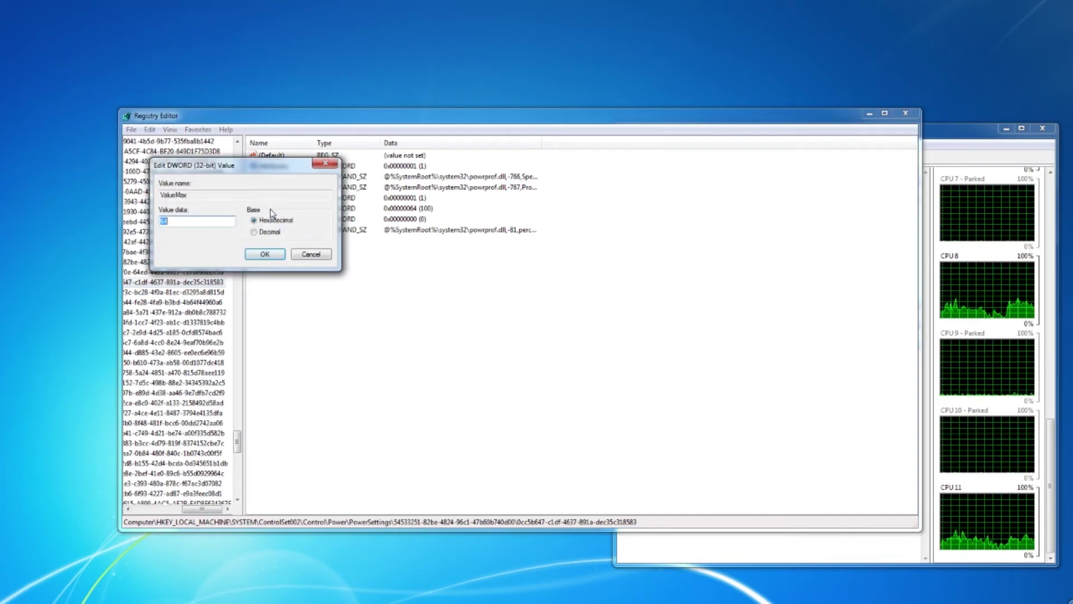
text(0)
click(265, 255)
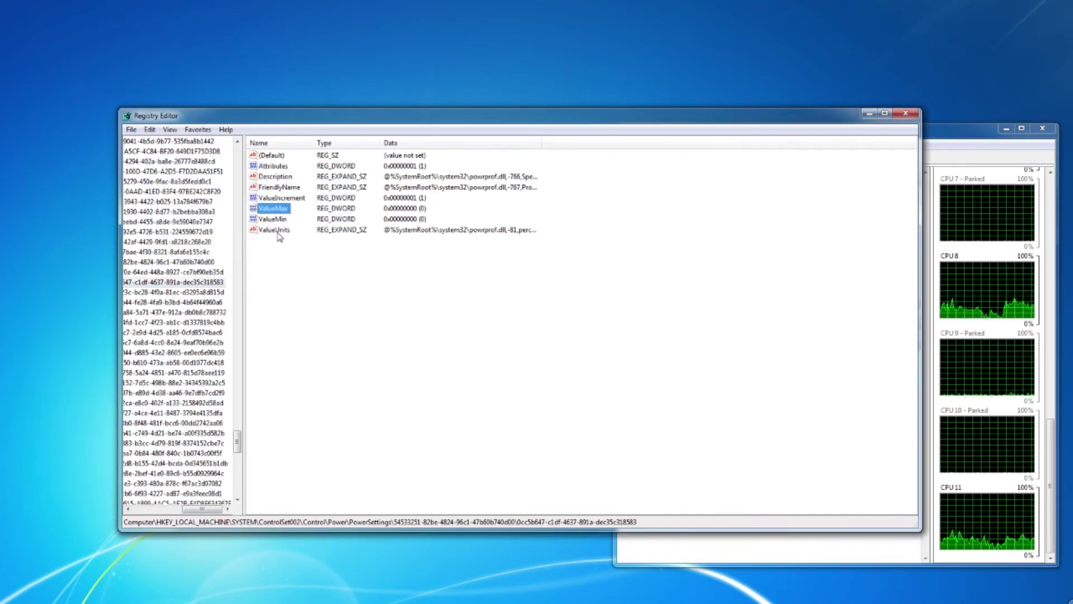
double_click(287, 219)
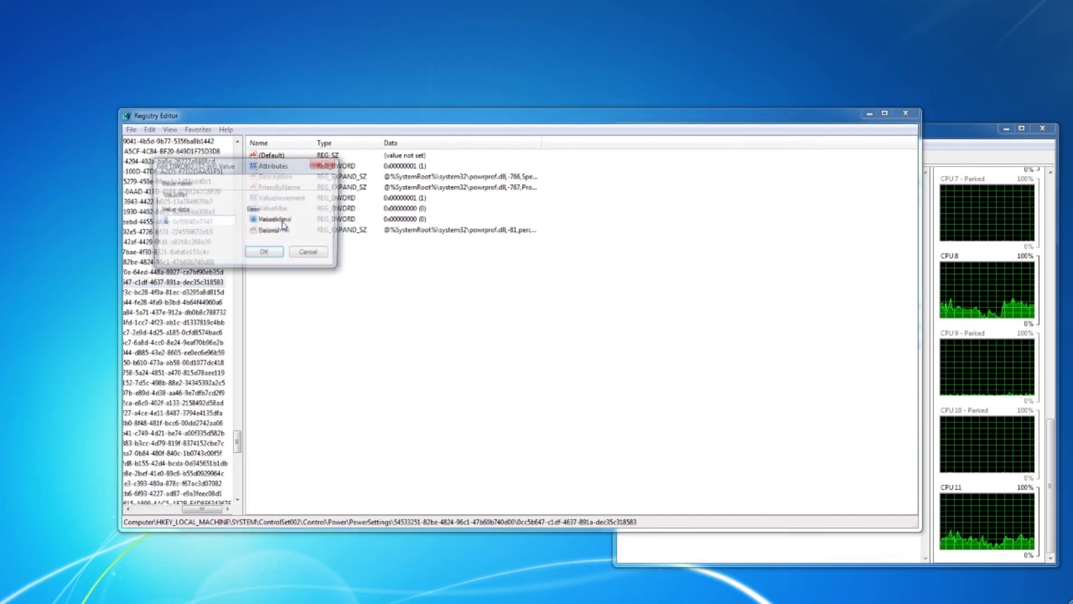
click(266, 254)
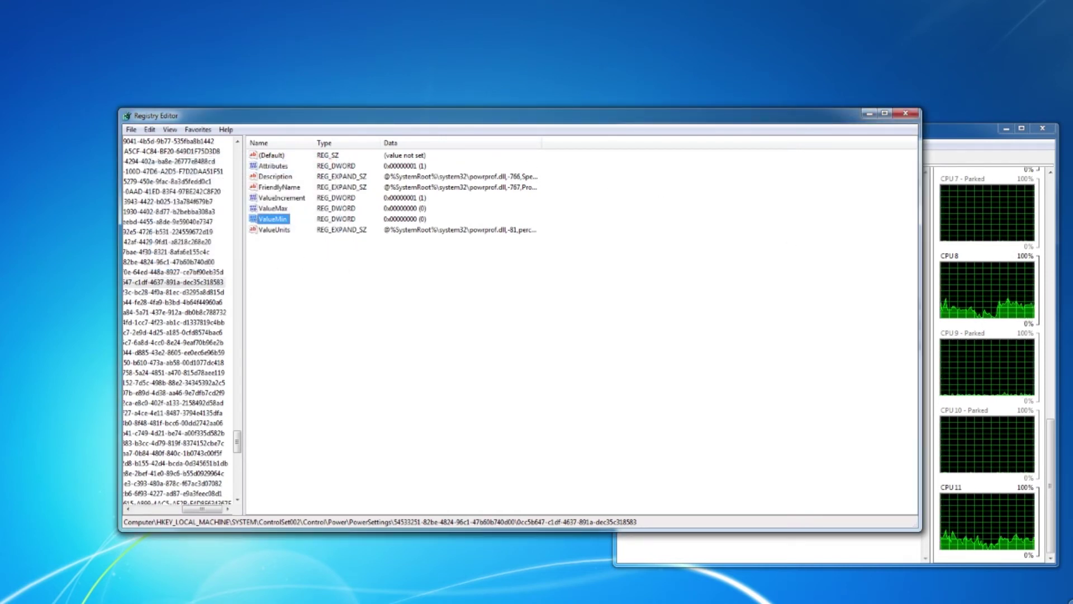
click(898, 490)
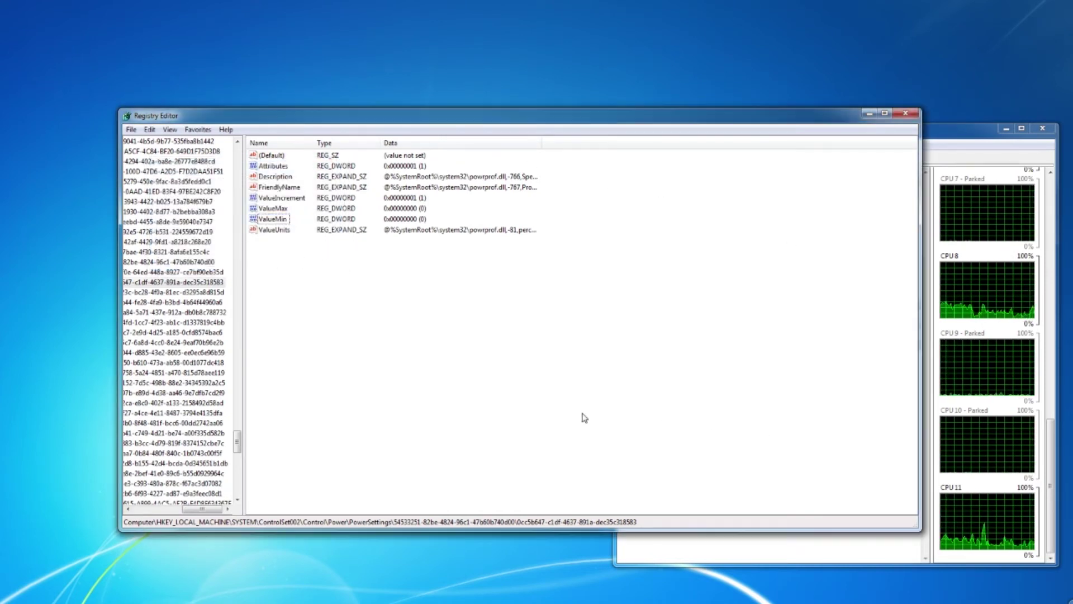
- Jump to the CurrentControlSet core-parking key, set its ValueMax to 0, then search for further copies
key(ctrl+f)
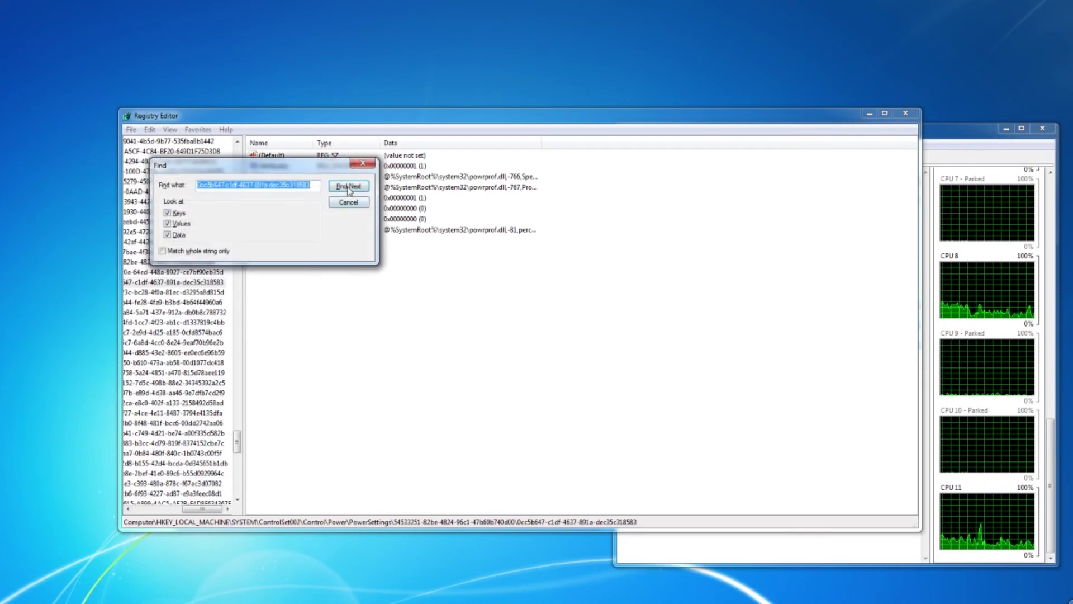
click(348, 188)
key(Return)
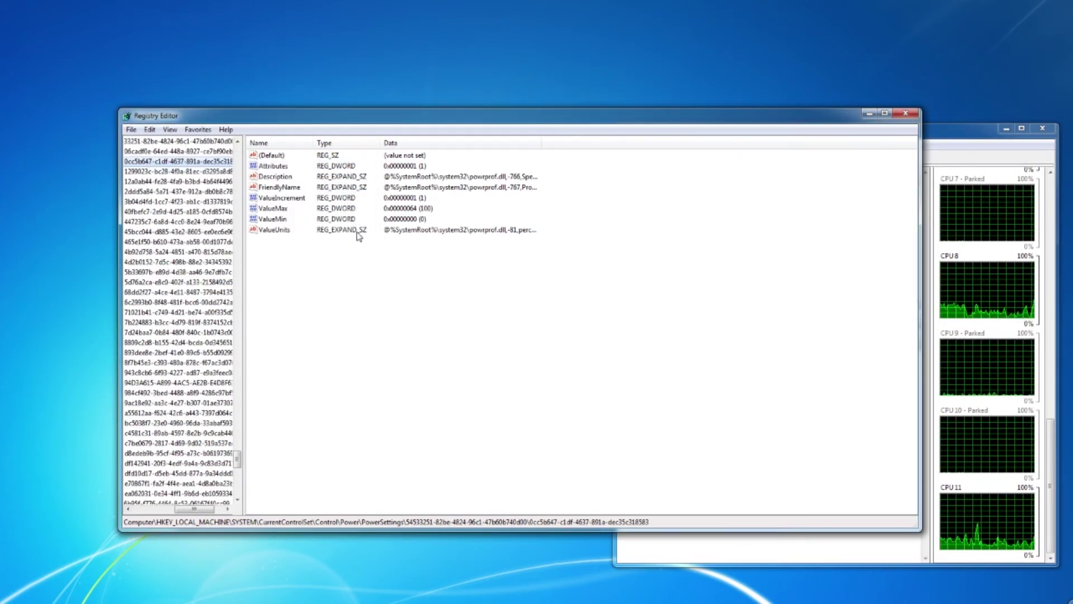
double_click(283, 210)
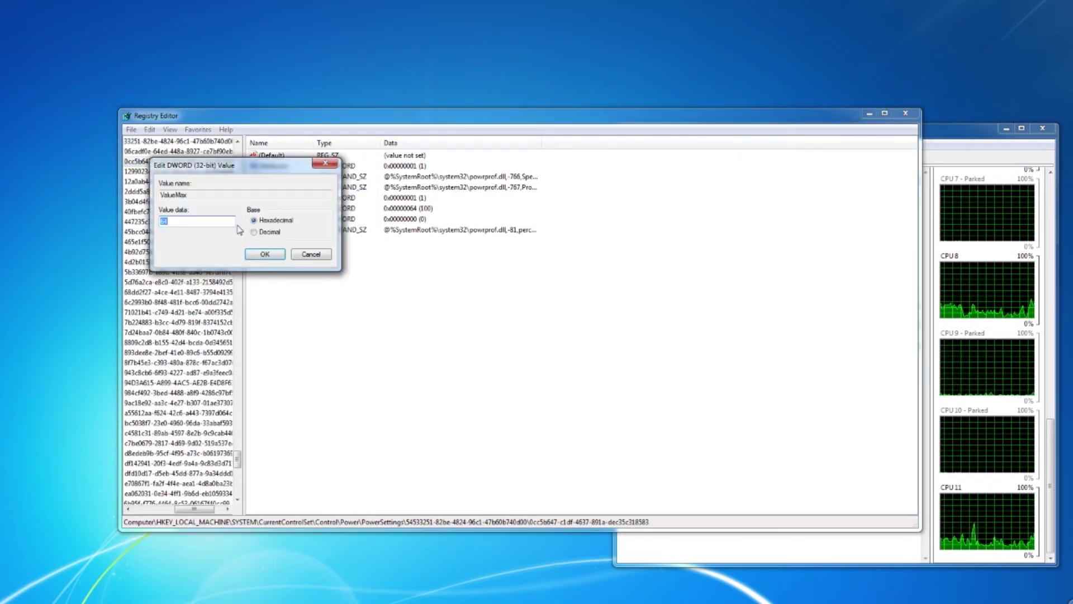
text(0)
click(265, 254)
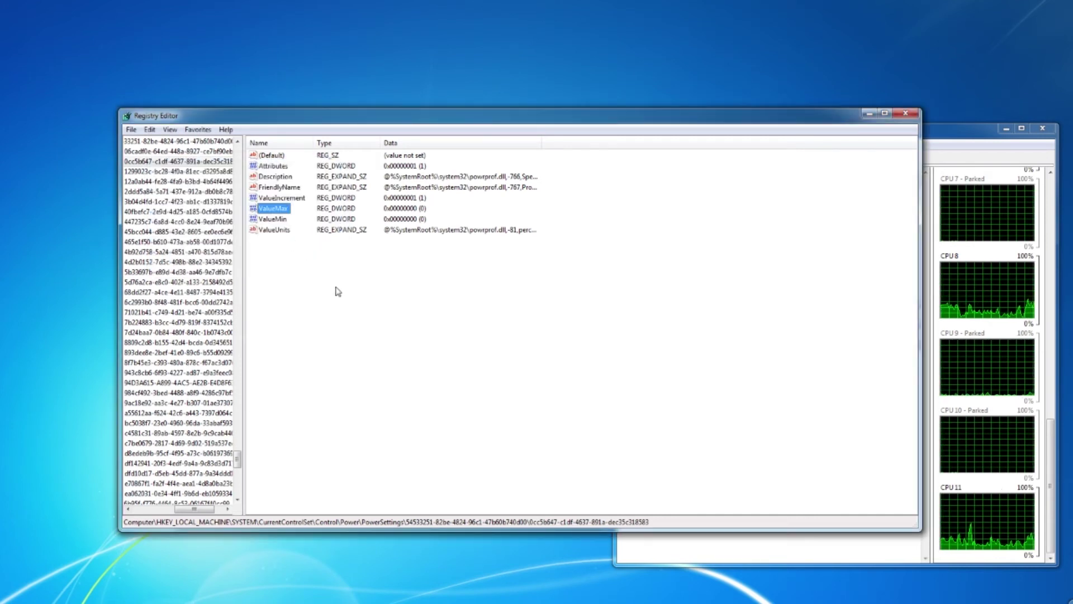
key(ctrl+f)
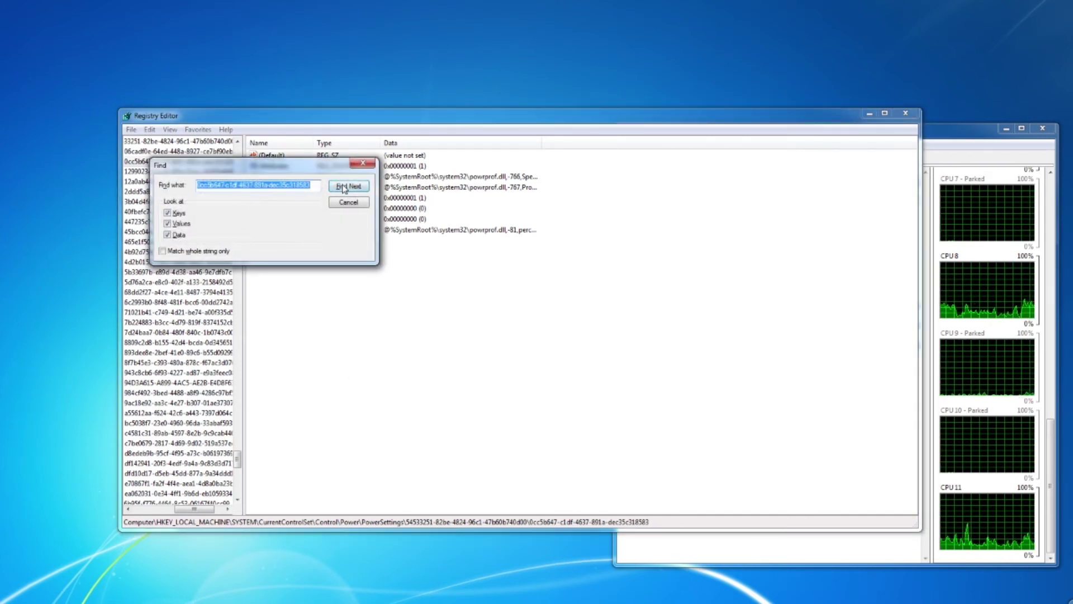
click(343, 187)
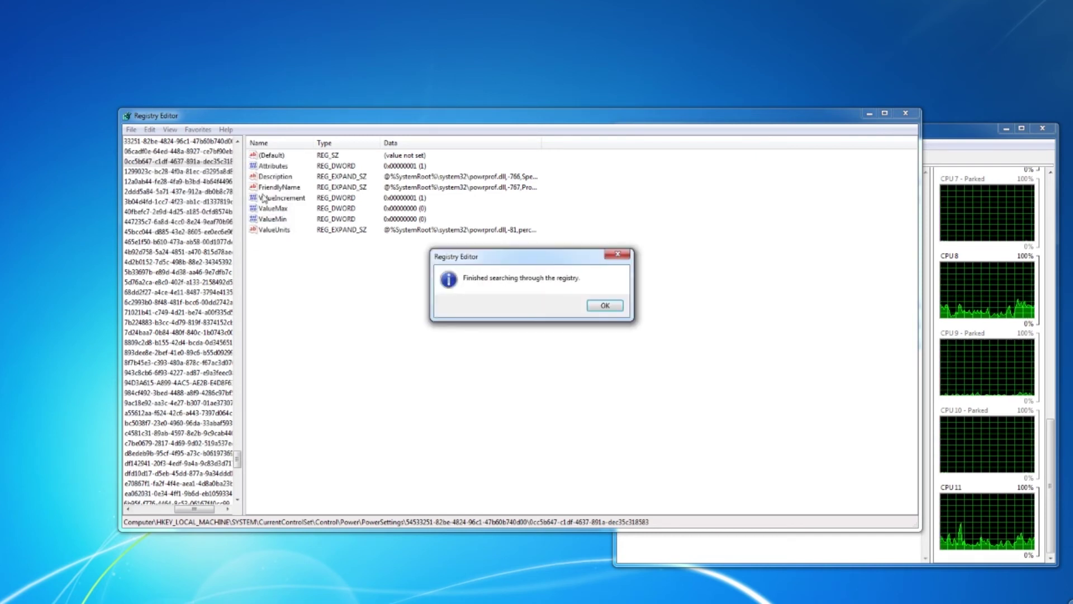
- Repeat the core-parking key search and dismiss the finished-searching messages
click(604, 306)
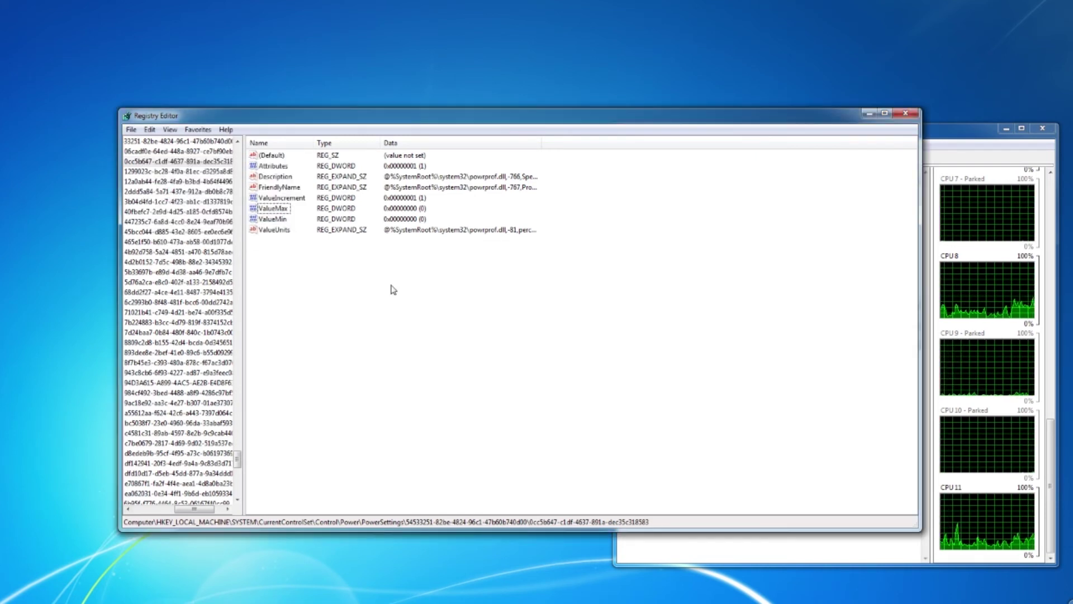
key(ctrl+f)
click(343, 187)
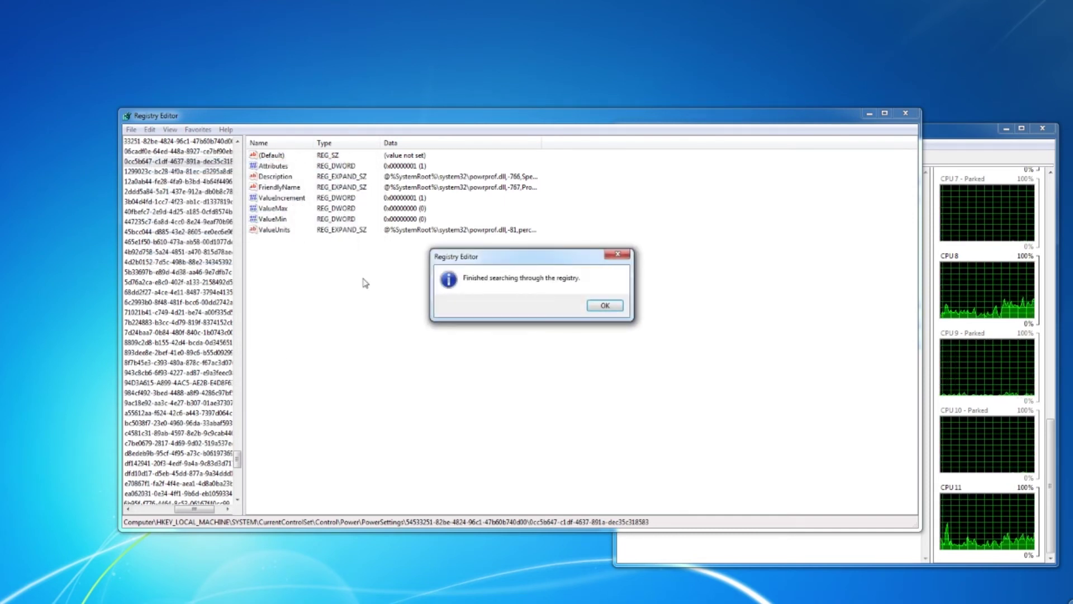
click(585, 305)
- Search again from Computer at the tree top, reaching the ControlSet001 key with ValueMax and ValueMin 0
drag(238, 467, 277, 151)
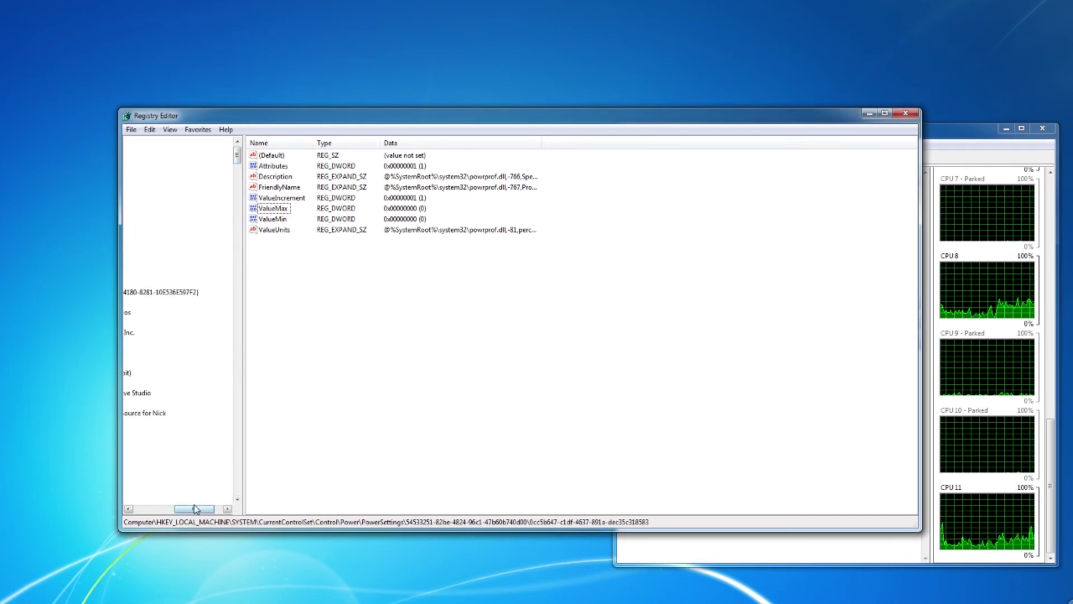
drag(195, 508, 153, 508)
click(162, 142)
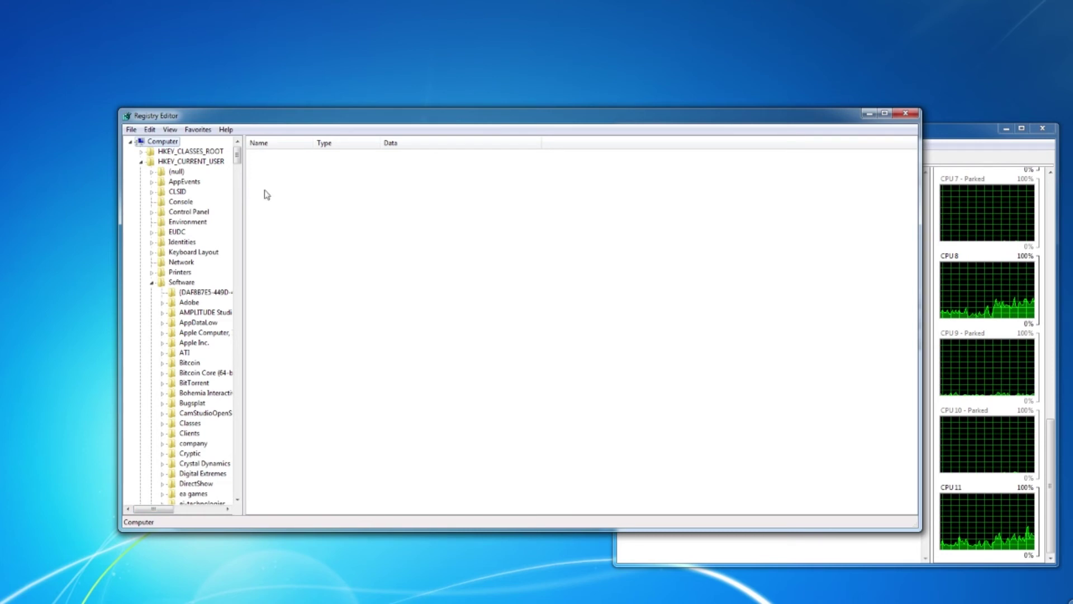
key(ctrl+f)
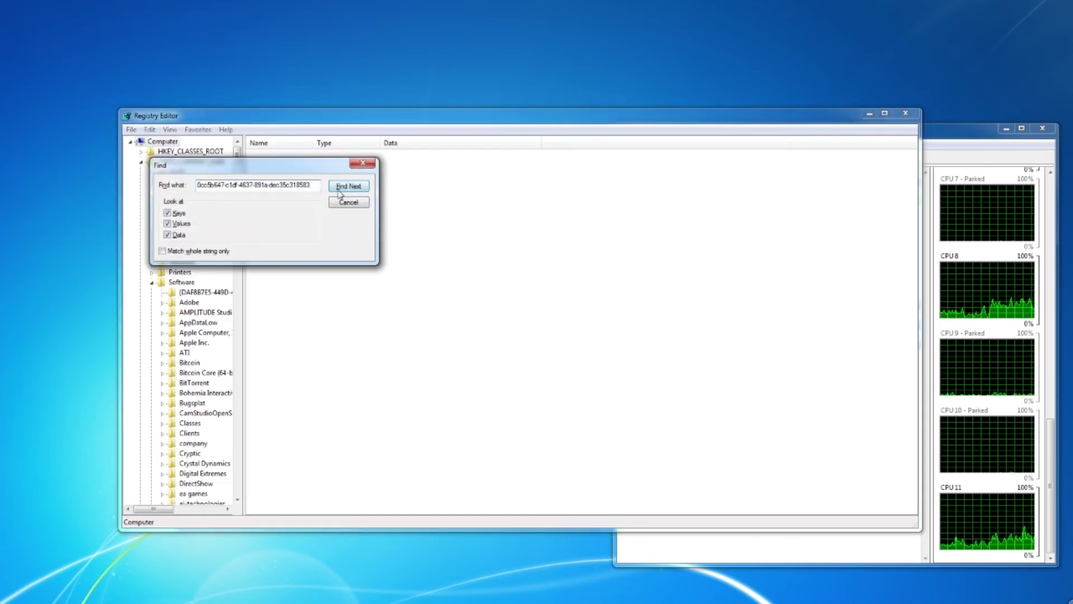
click(347, 186)
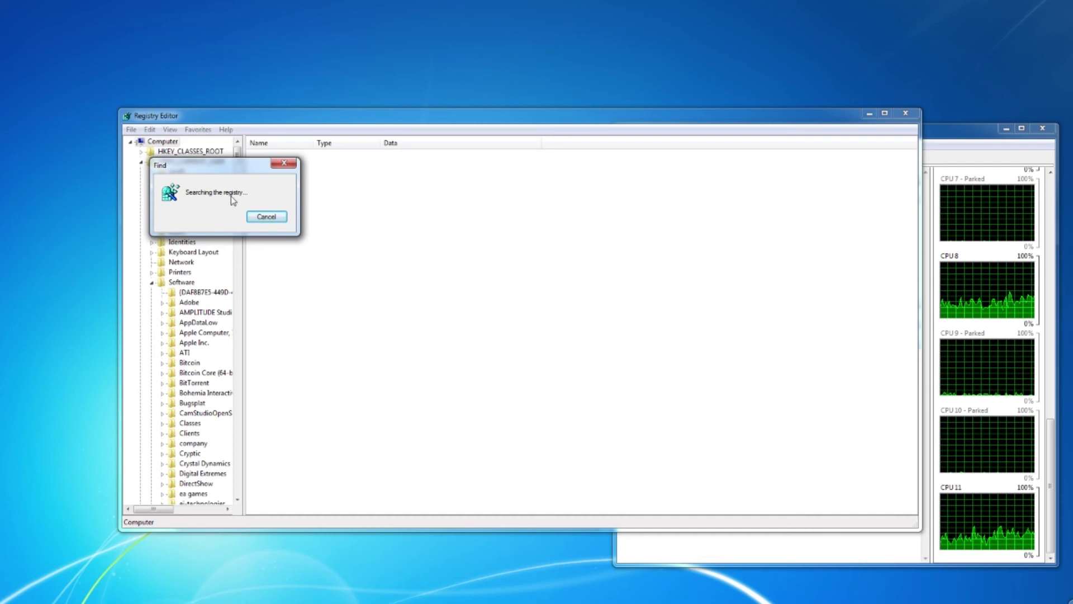
drag(235, 168, 431, 253)
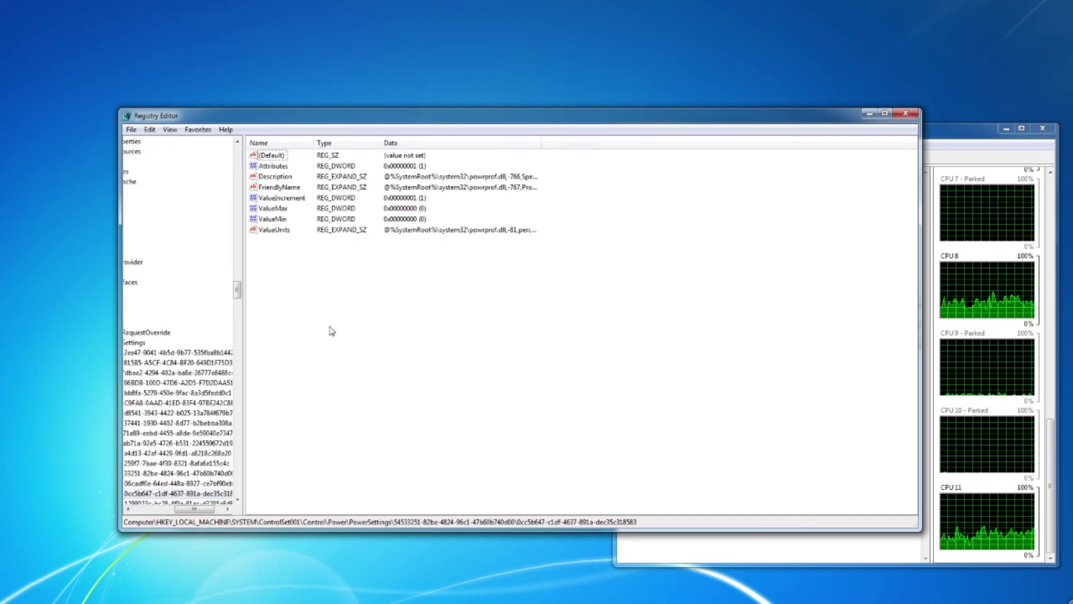
- Step to the next core-parking key matches, checking the ControlSet002 copy reads ValueMax and ValueMin 0
key(ctrl+f)
click(347, 186)
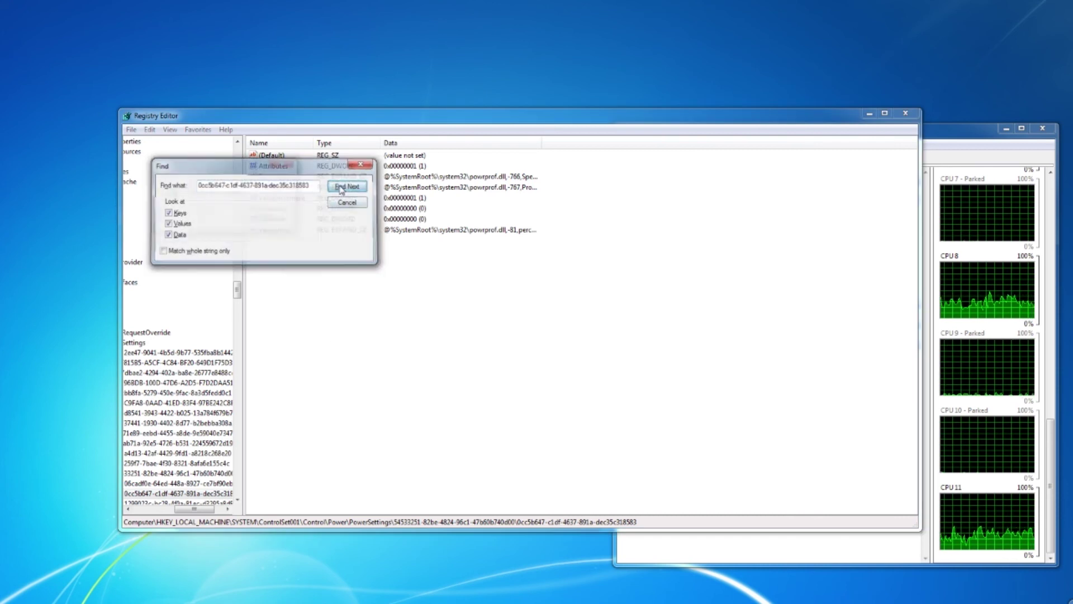
click(282, 222)
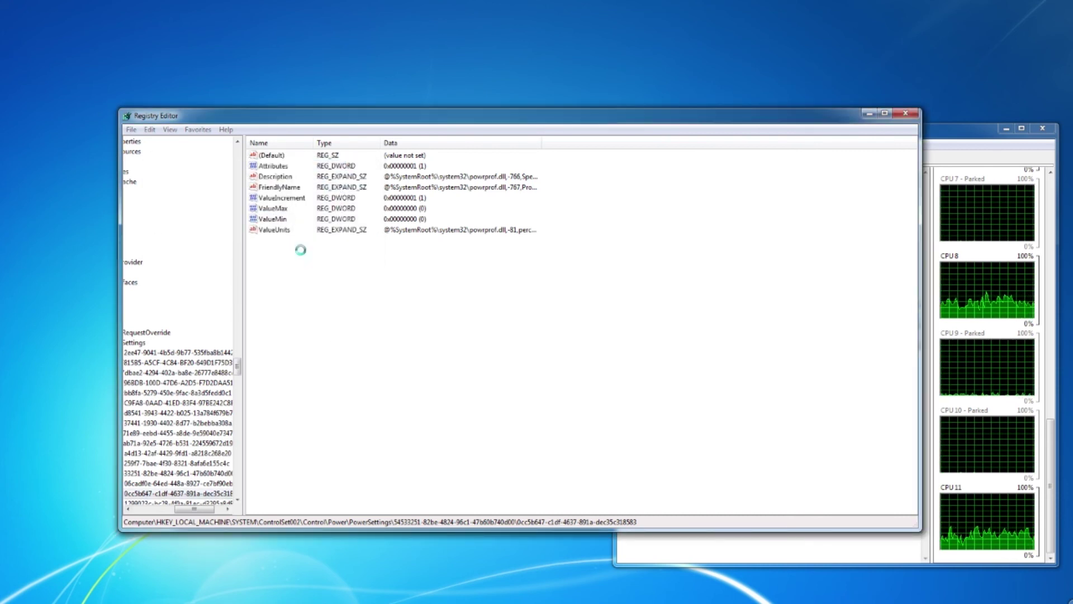
key(ctrl+f)
click(347, 186)
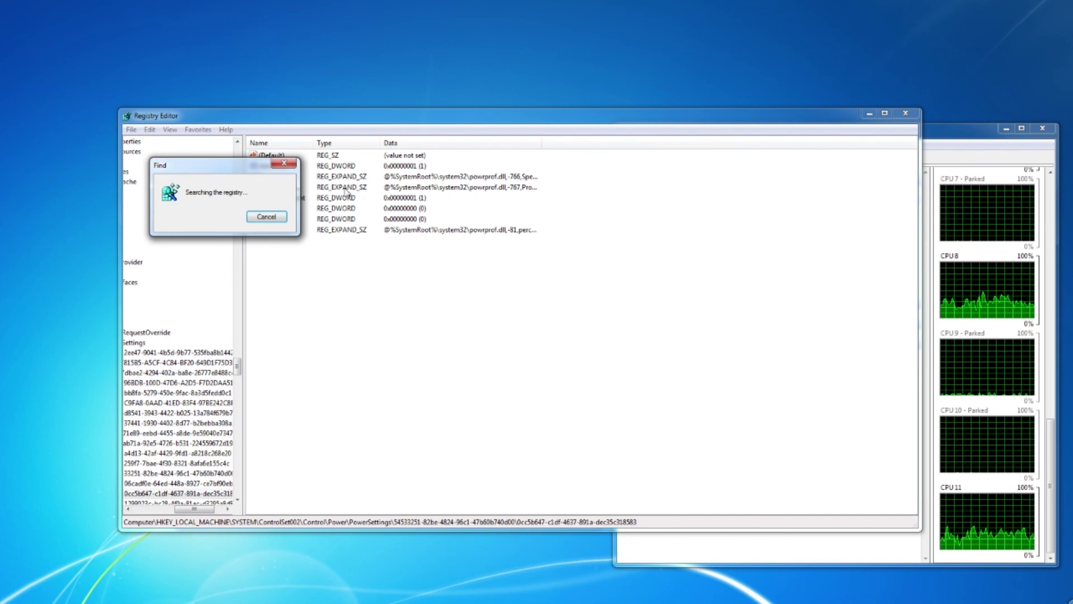
- Keep searching past the CurrentControlSet key, which also reads 0, until the search reports finished
key(ctrl+f)
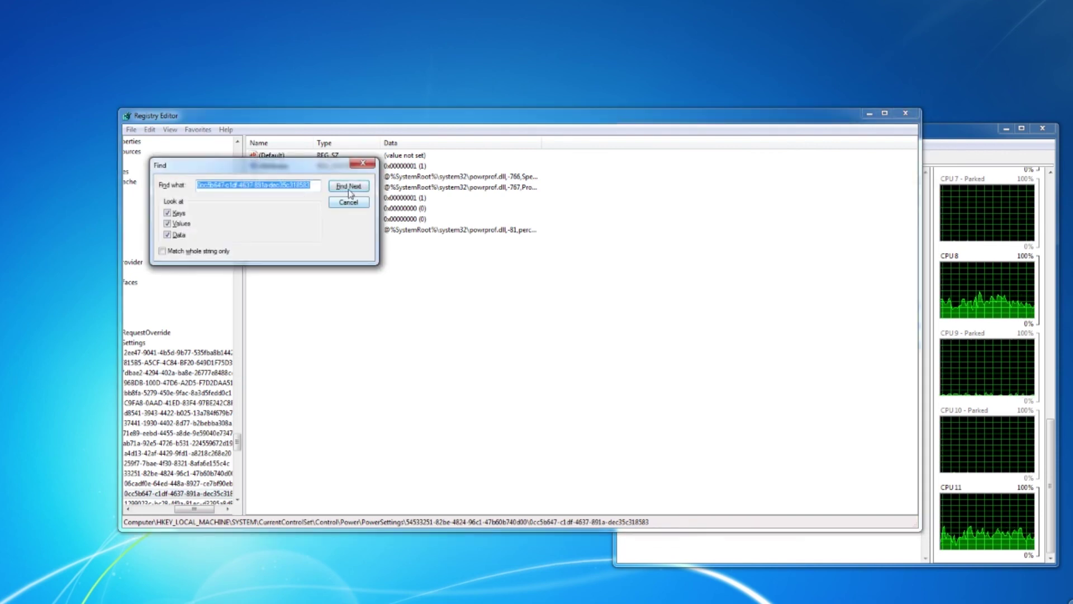
click(347, 188)
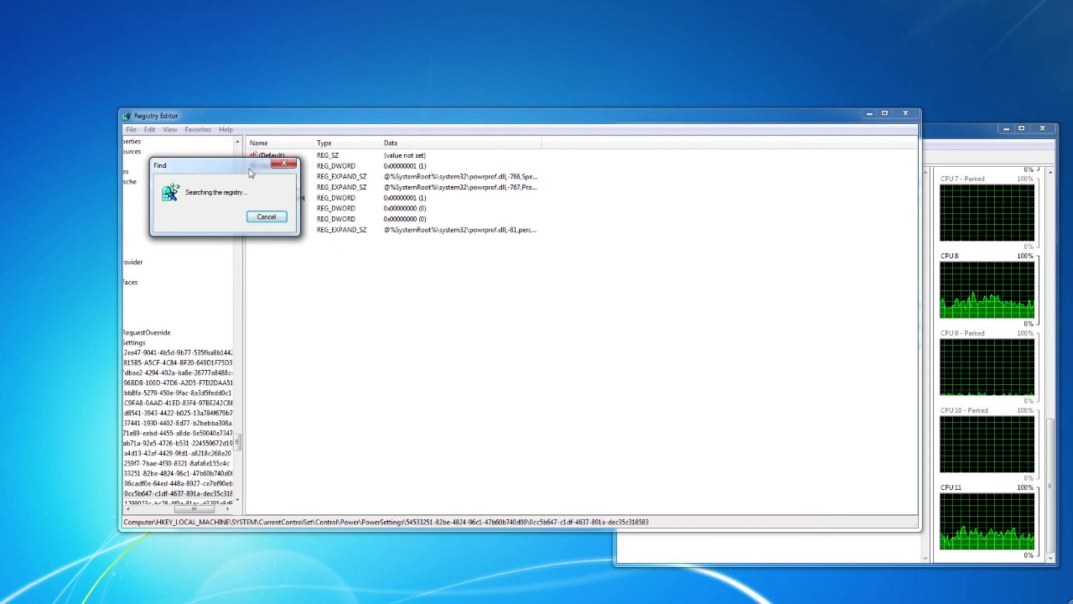
drag(249, 169, 401, 325)
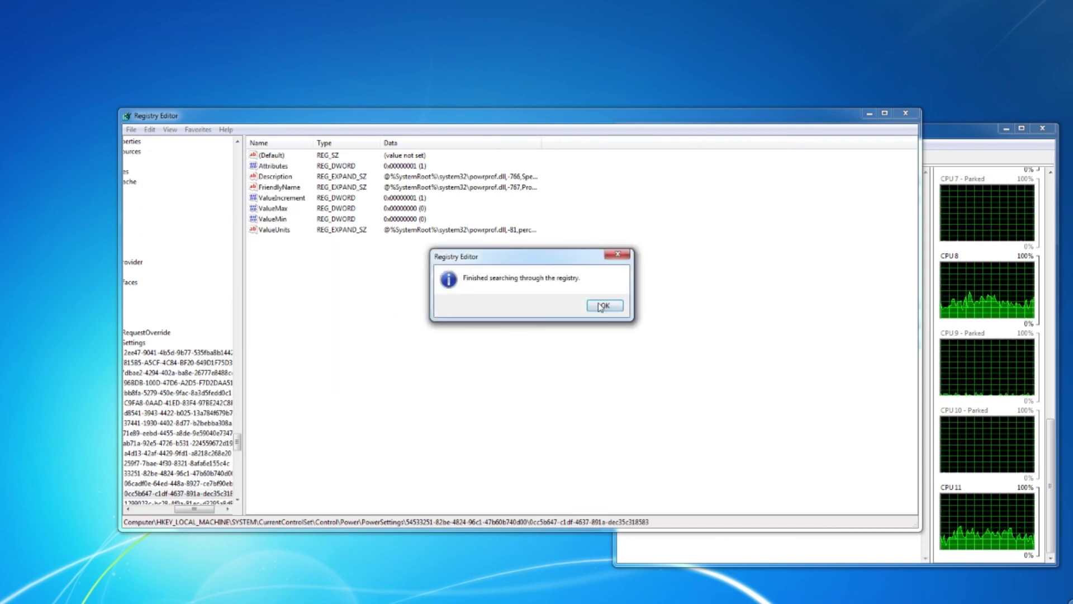
click(607, 306)
drag(199, 510, 168, 509)
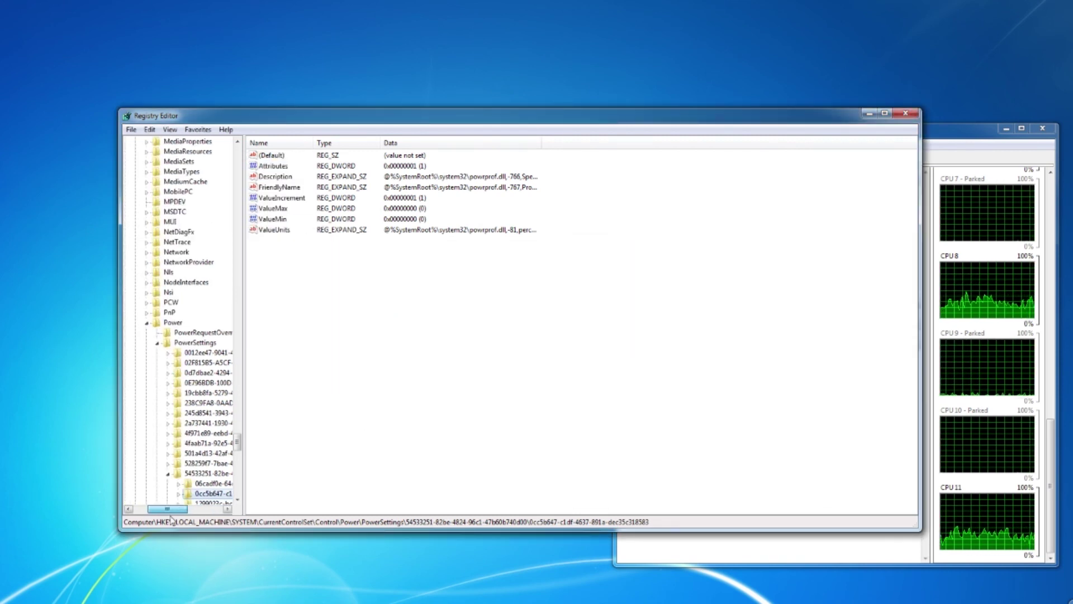
scroll(190, 473, down, 4)
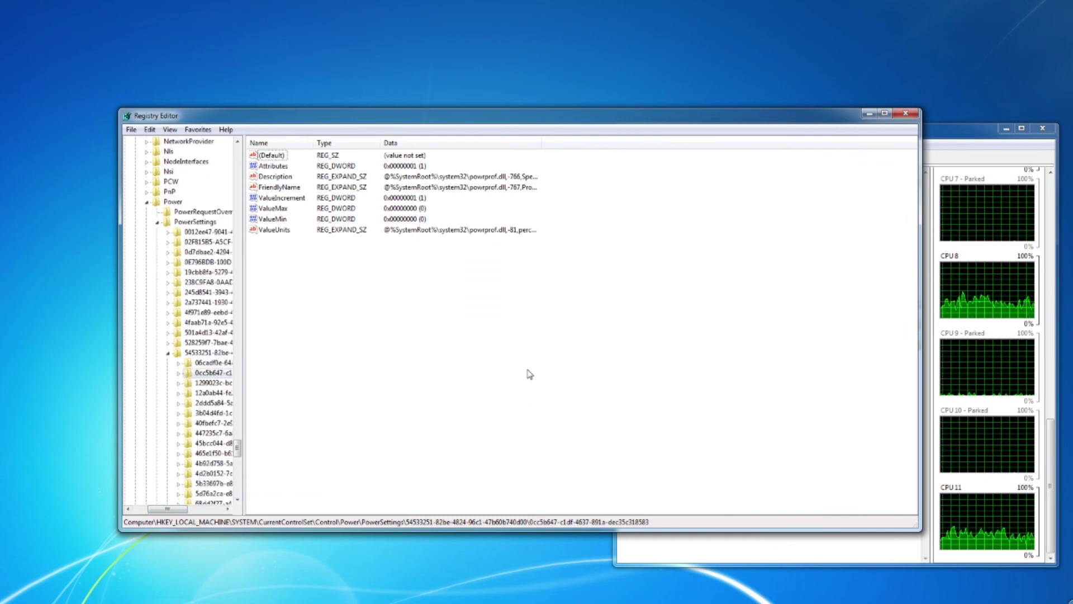